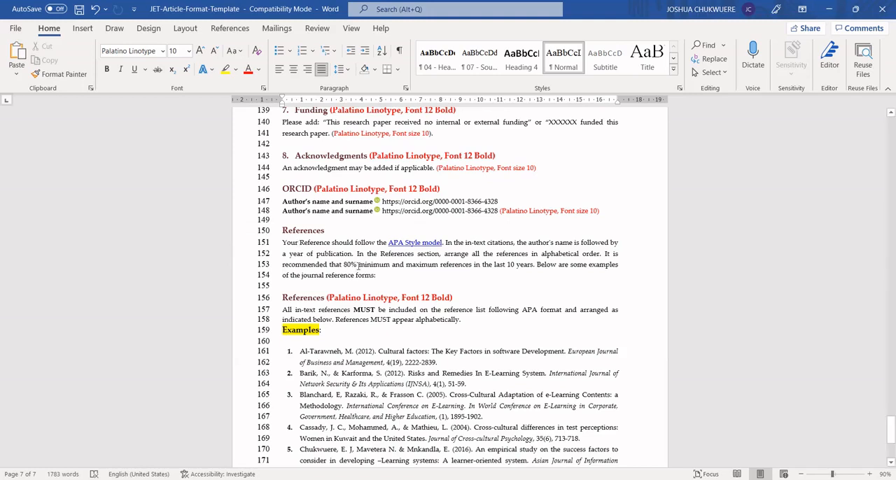
- Review the References instructions on in-text citations and ordering, and open the linked APA Style model
{"action": "left_click_drag", "start_coordinate": [384, 277], "coordinate": [287, 231]}
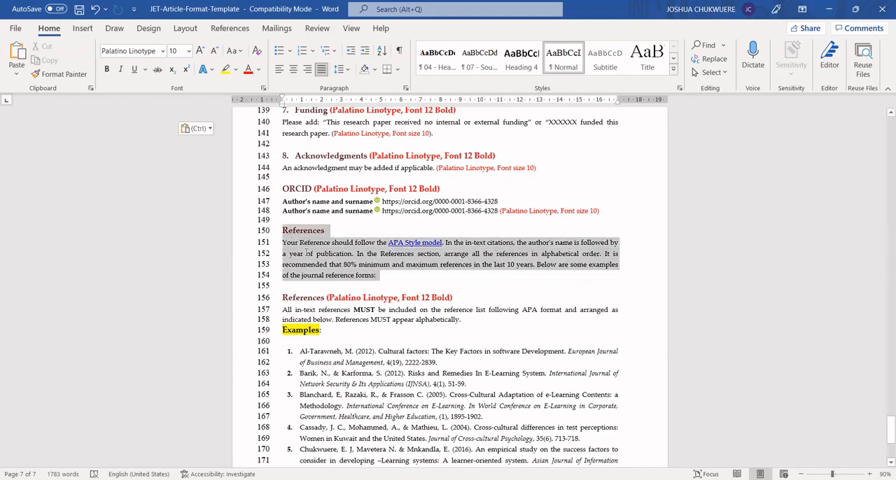
{"action": "left_click", "coordinate": [316, 267]}
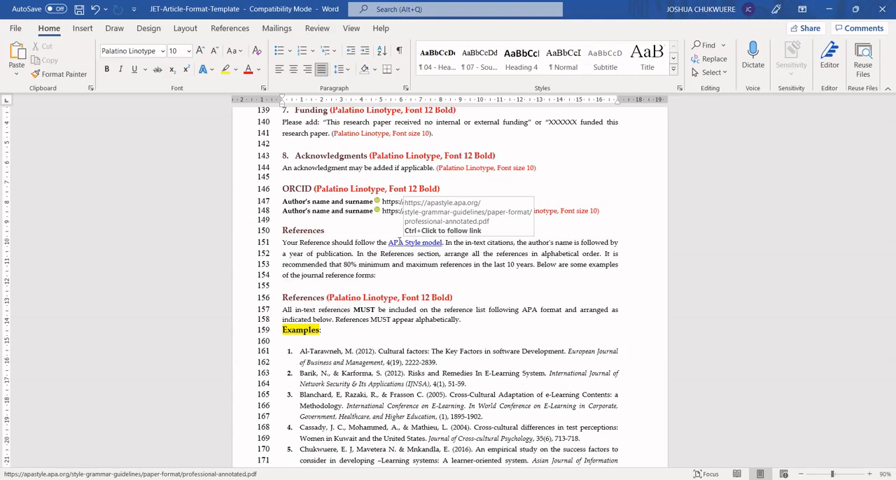
{"action": "left_click", "coordinate": [400, 241]}
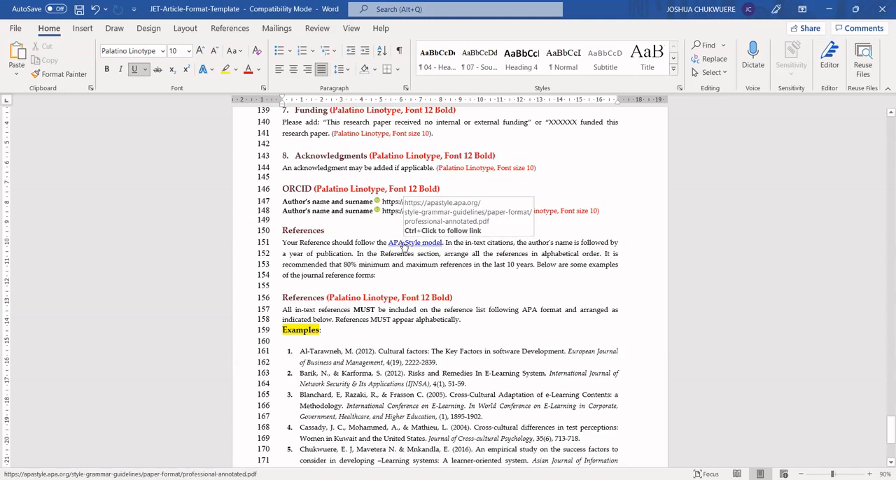
{"action": "left_click", "coordinate": [403, 243], "text": "ctrl"}
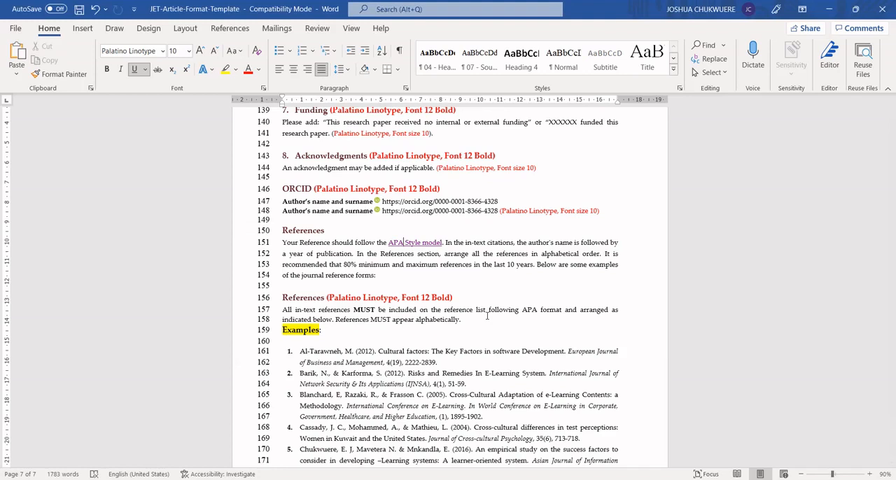
- Examine the numbered example references and the rule on listing all in-text citations alphabetically in APA format
{"action": "left_click", "coordinate": [556, 385]}
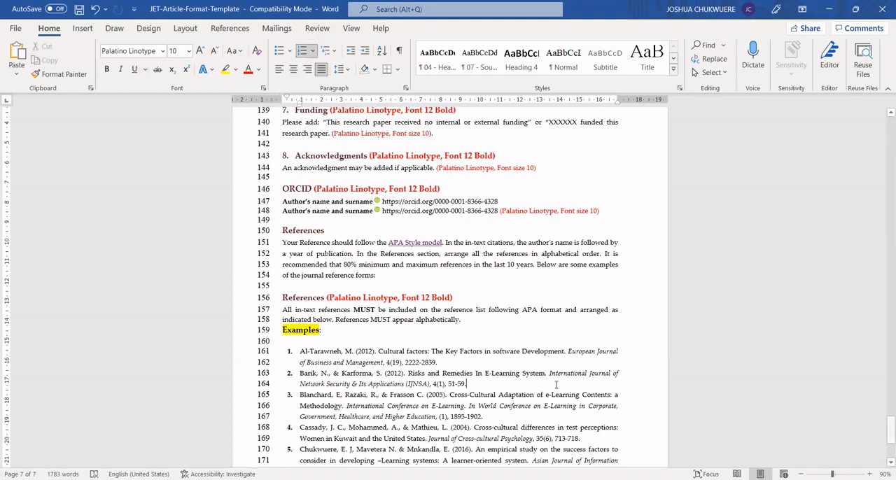
{"action": "scroll", "coordinate": [557, 384], "scroll_direction": "down", "scroll_amount": 1}
{"action": "scroll", "coordinate": [555, 384], "scroll_direction": "down", "scroll_amount": 5}
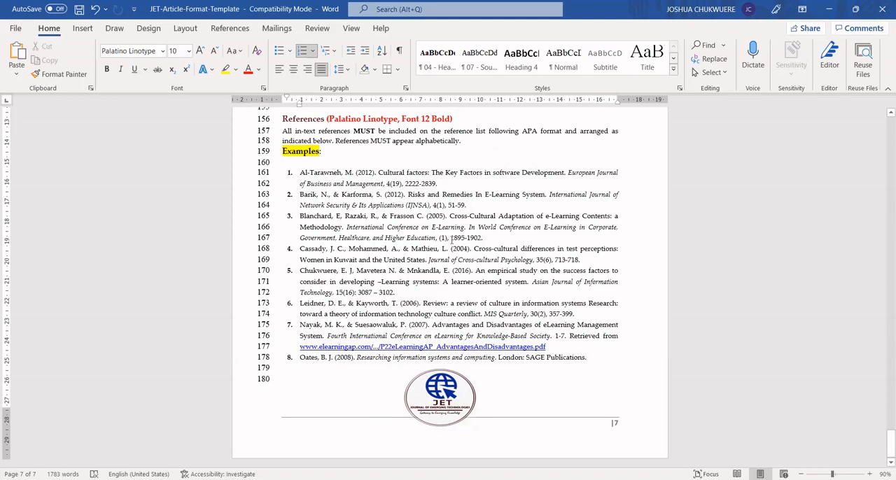
{"action": "left_click", "coordinate": [339, 140]}
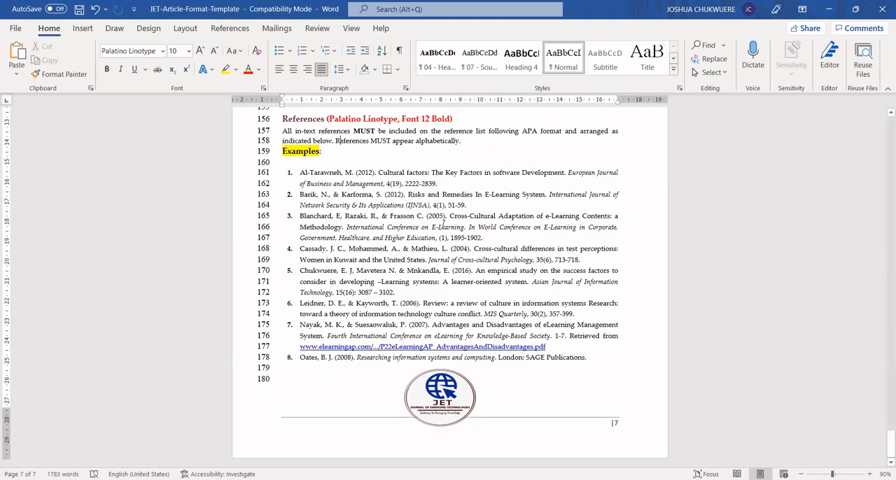
{"action": "left_click", "coordinate": [408, 193]}
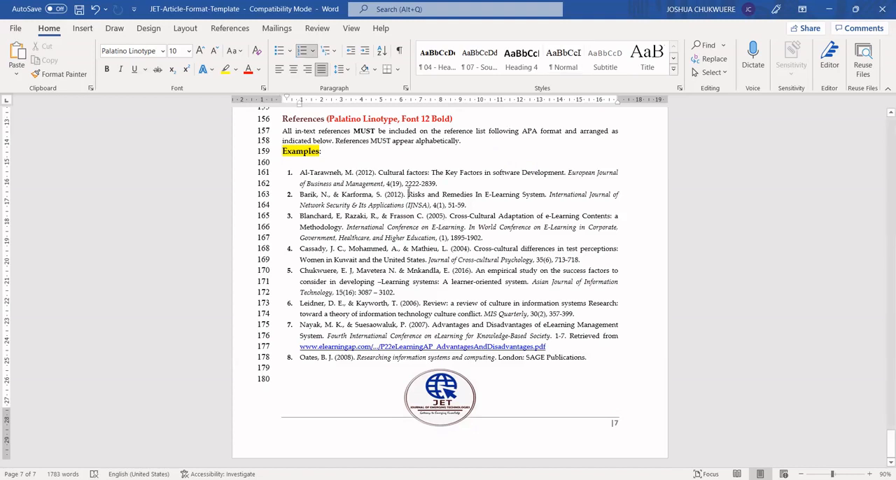
- Toggle the View Side by Side mode of the JET-Article-Format-Template document to arrange its window for comparison
{"action": "left_click", "coordinate": [350, 29]}
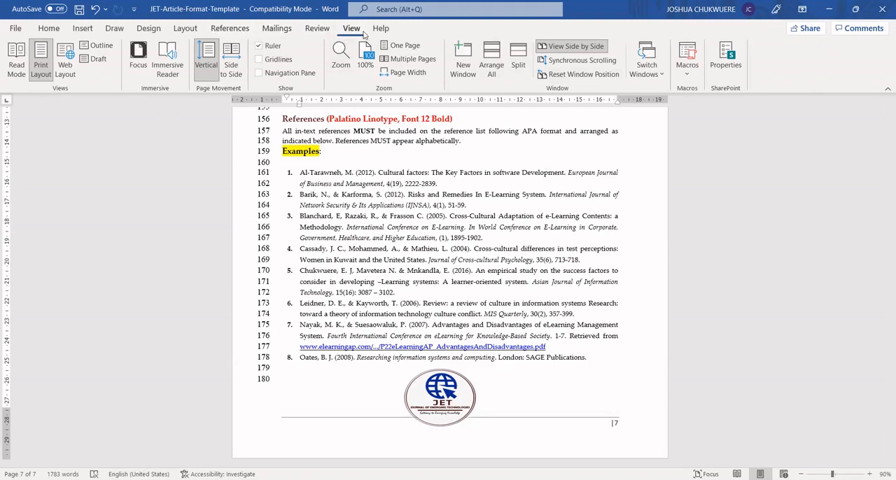
{"action": "left_click", "coordinate": [569, 47]}
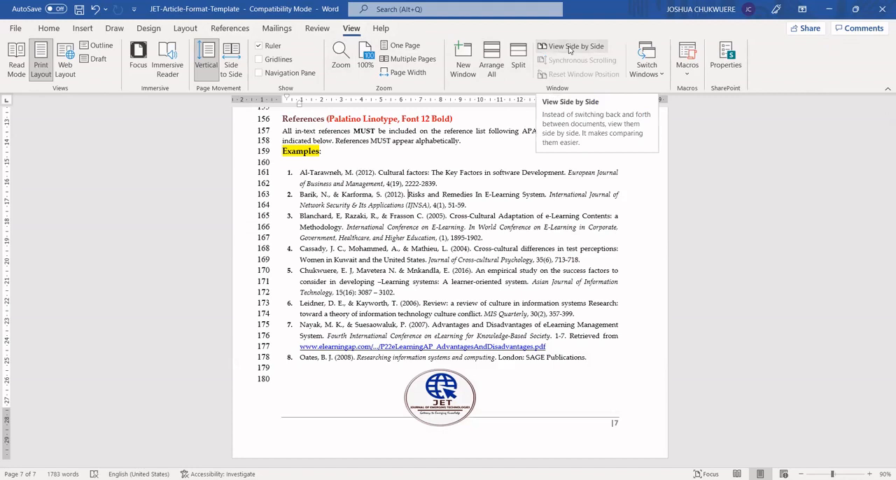
{"action": "left_click", "coordinate": [510, 259]}
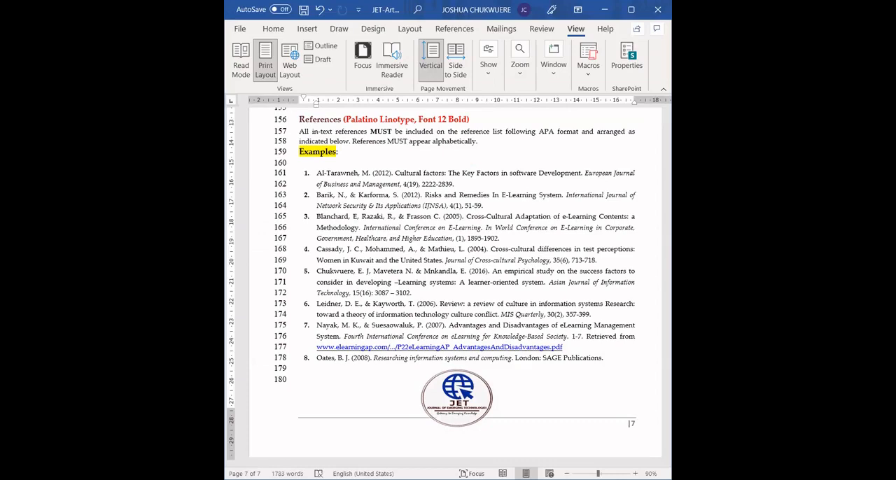
{"action": "left_click", "coordinate": [554, 66]}
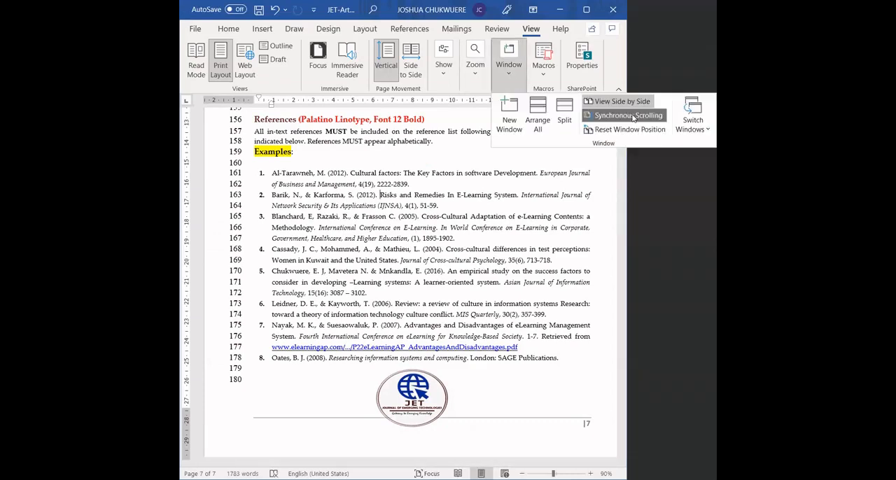
{"action": "left_click", "coordinate": [618, 102]}
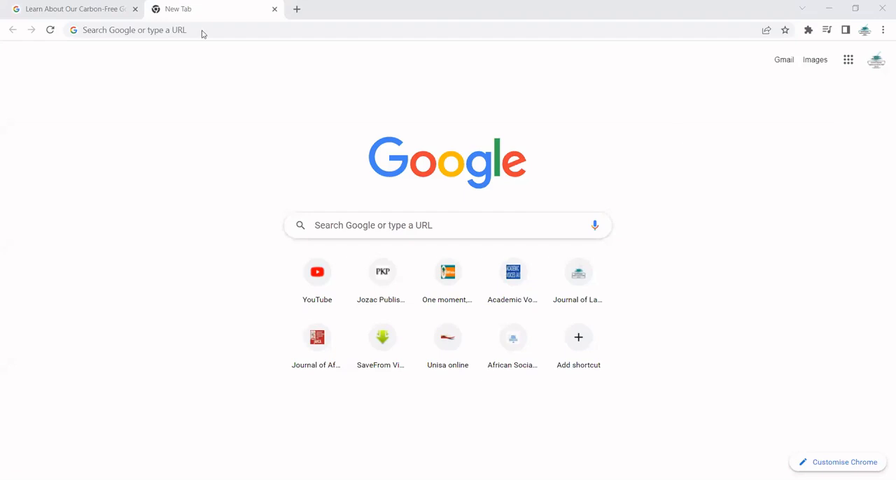
- Switch to Chrome, search Google for "google scholars" and open the Google Scholar site
{"action": "left_click", "coordinate": [165, 32]}
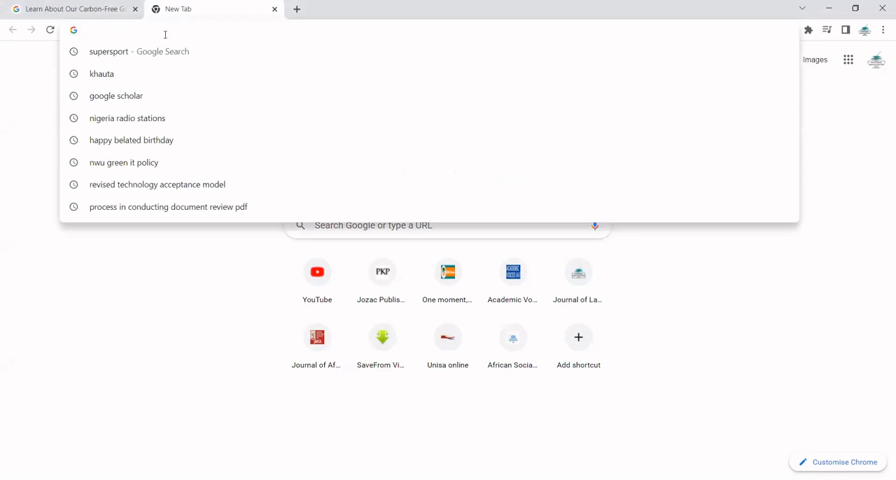
{"action": "type", "text": "googl"}
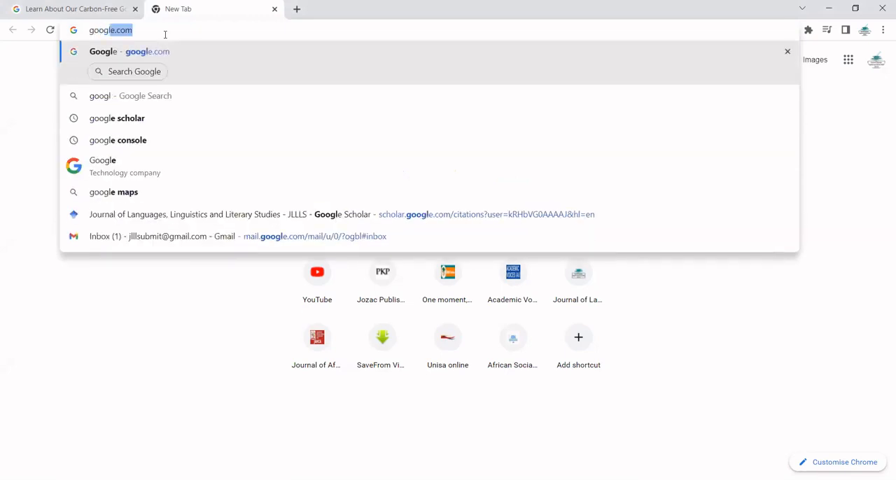
{"action": "type", "text": "e sch"}
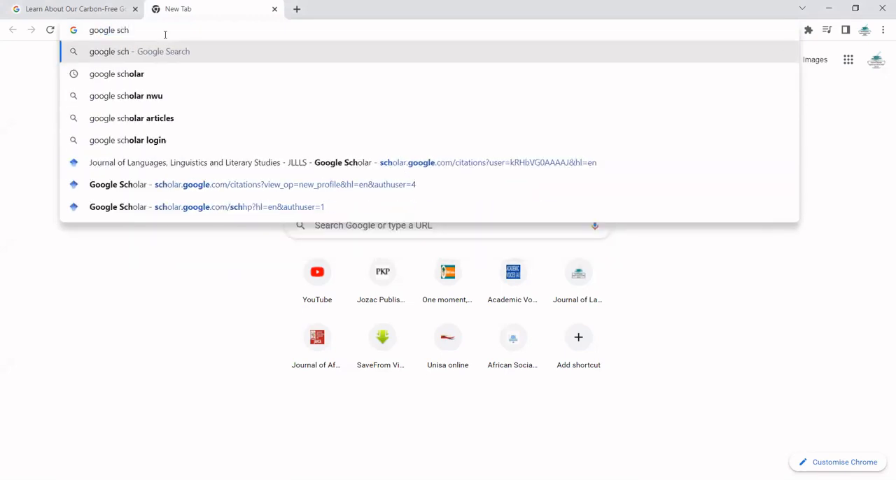
{"action": "type", "text": "olar"}
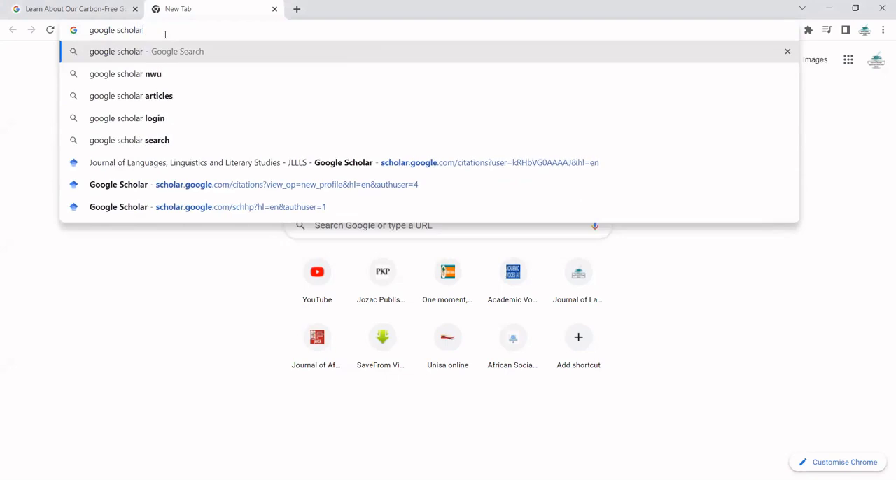
{"action": "type", "text": "s"}
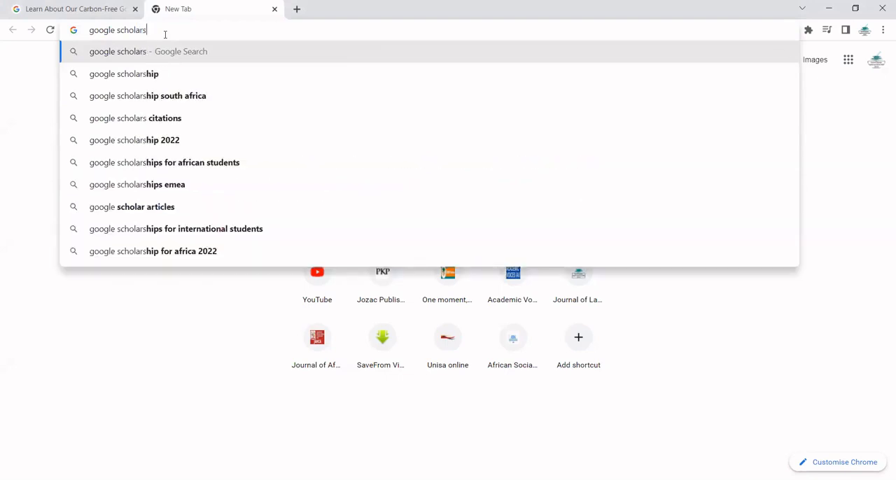
{"action": "key", "text": "Return"}
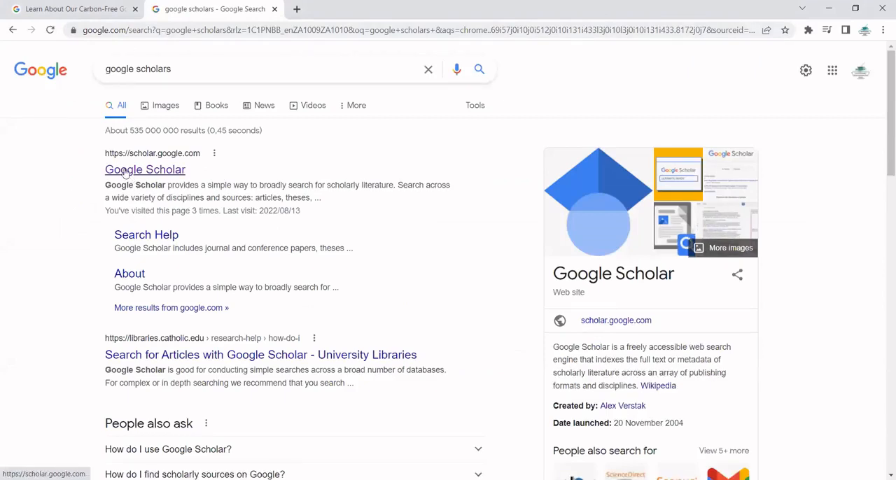
{"action": "left_click", "coordinate": [124, 171]}
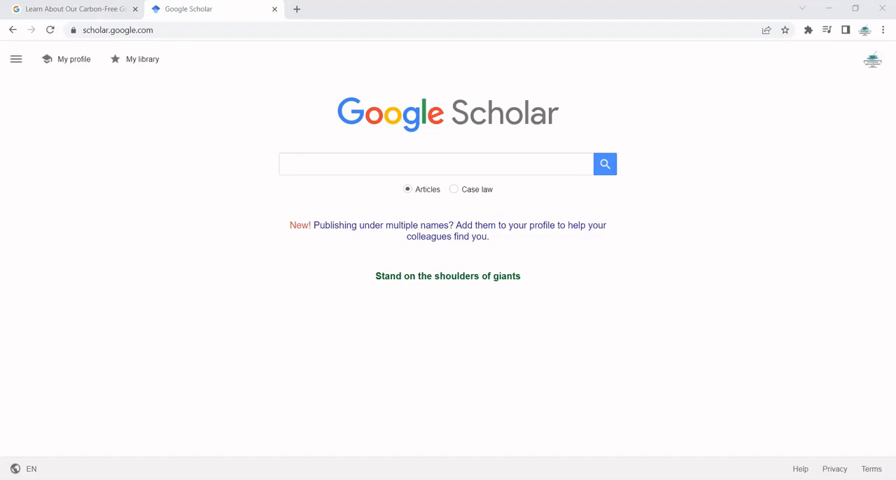
- Search Google Scholar for the copied title "Developing the notion of Ubuntu as African theory for social work practice."
{"action": "left_click", "coordinate": [343, 167]}
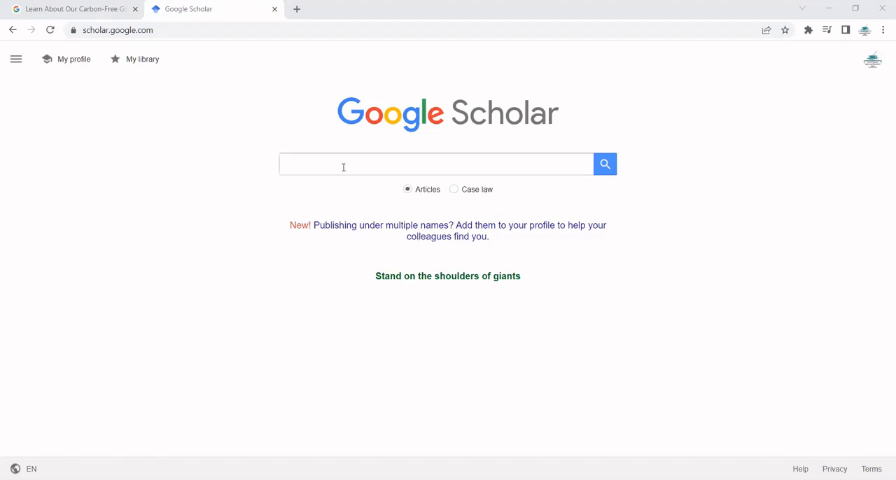
{"action": "type", "text": "Developing the notion of Ubuntu as African theory for social work practice."}
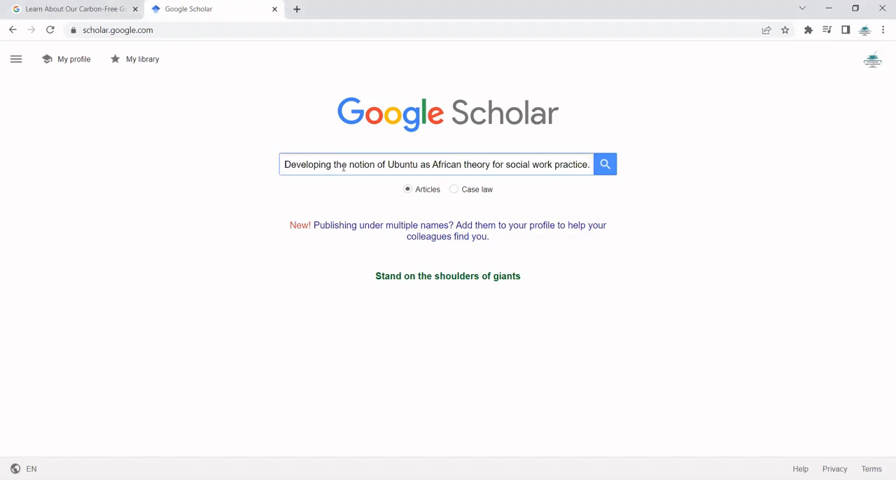
{"action": "left_click", "coordinate": [610, 170]}
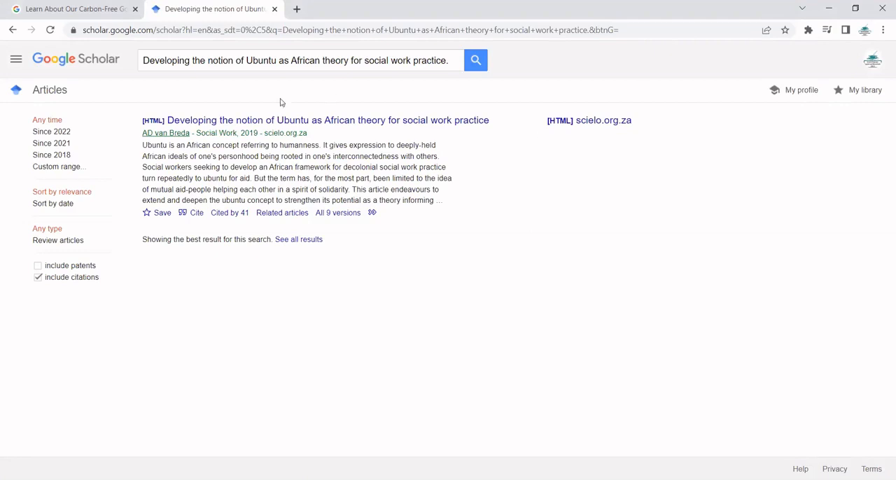
- Open the citation formats of the Ubuntu article and copy its APA reference
{"action": "left_click", "coordinate": [196, 213]}
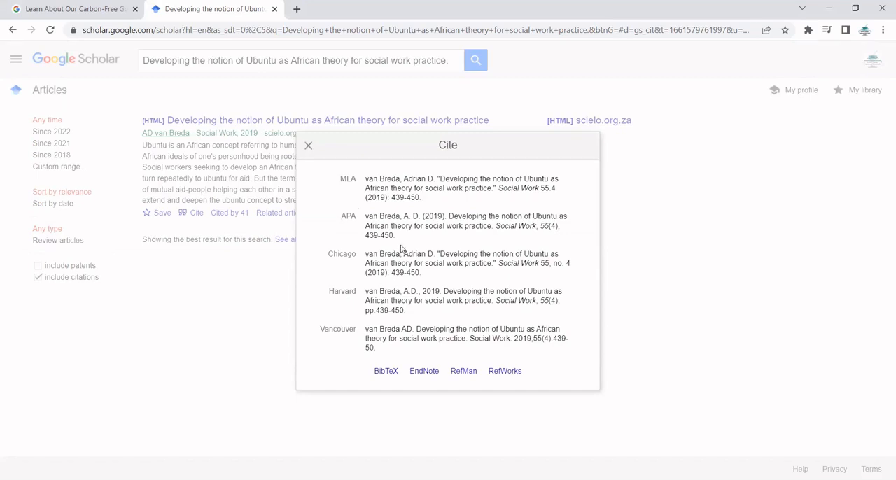
{"action": "left_click", "coordinate": [393, 225]}
{"action": "key", "text": "ctrl+c"}
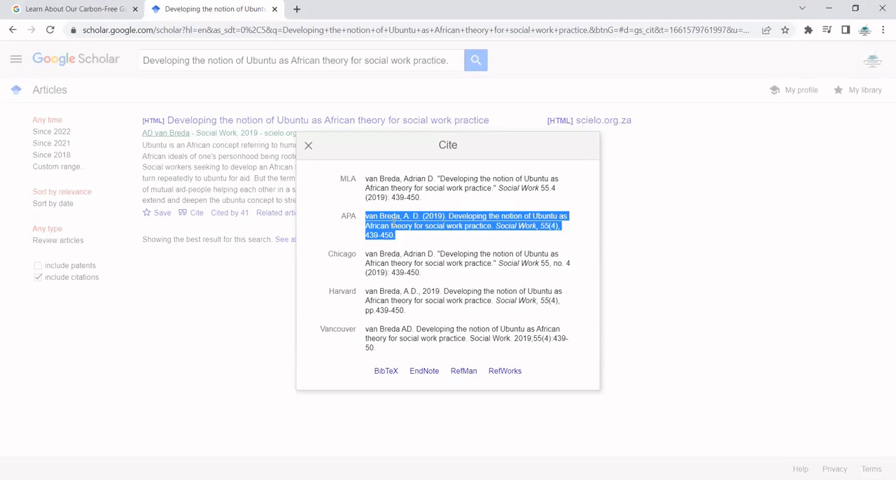
{"action": "right_click", "coordinate": [394, 222]}
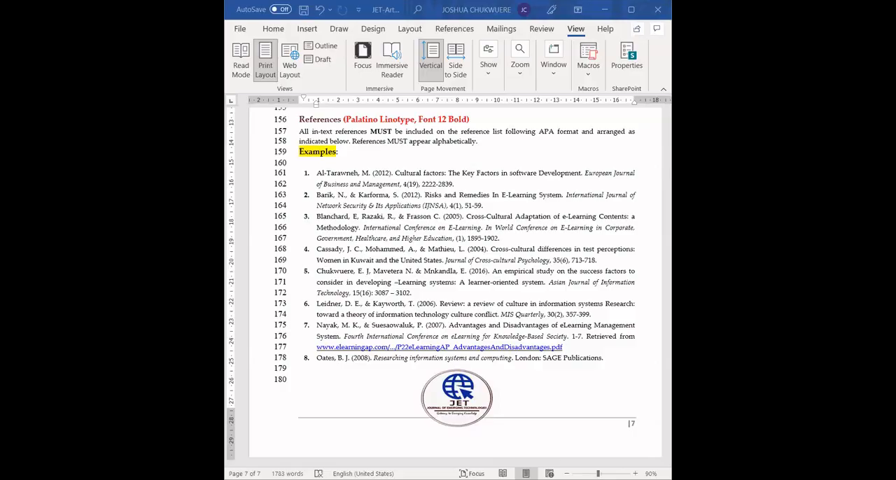
- Switch to Word, paste the APA reference as a new first item in the numbered examples, and add an empty second item
{"action": "left_click", "coordinate": [317, 174]}
{"action": "key", "text": "Return"}
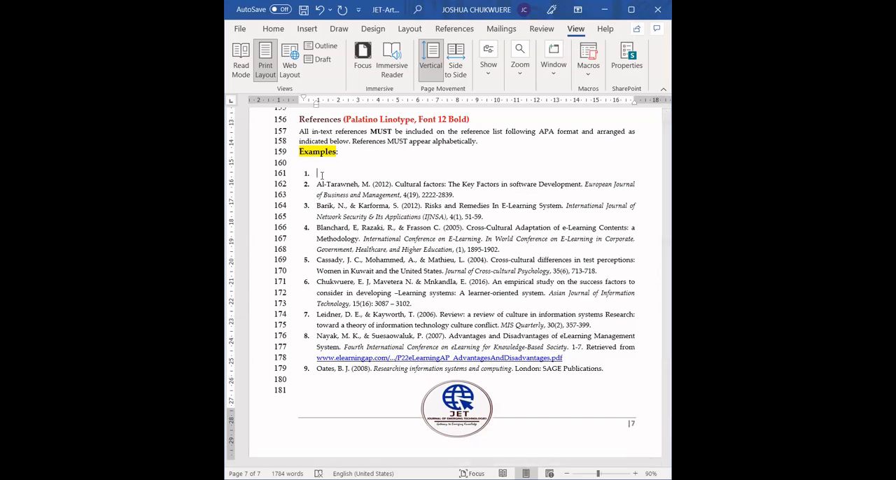
{"action": "key", "text": "ctrl+v"}
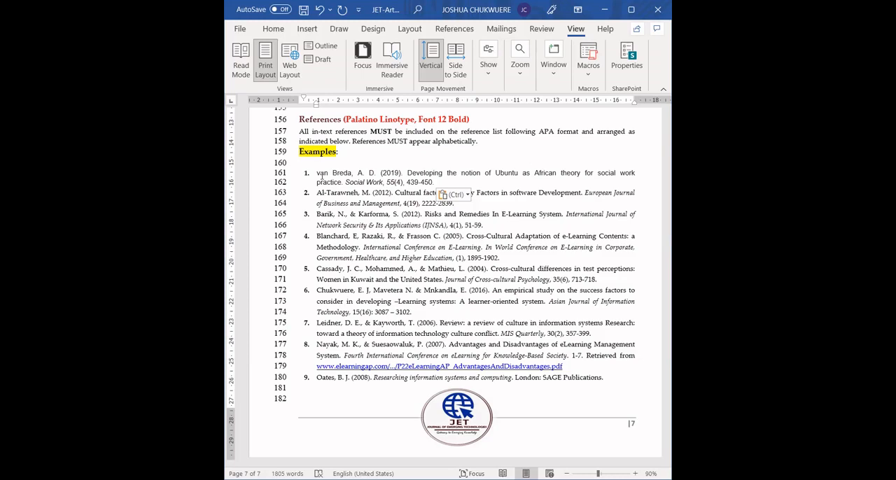
{"action": "key", "text": "Return"}
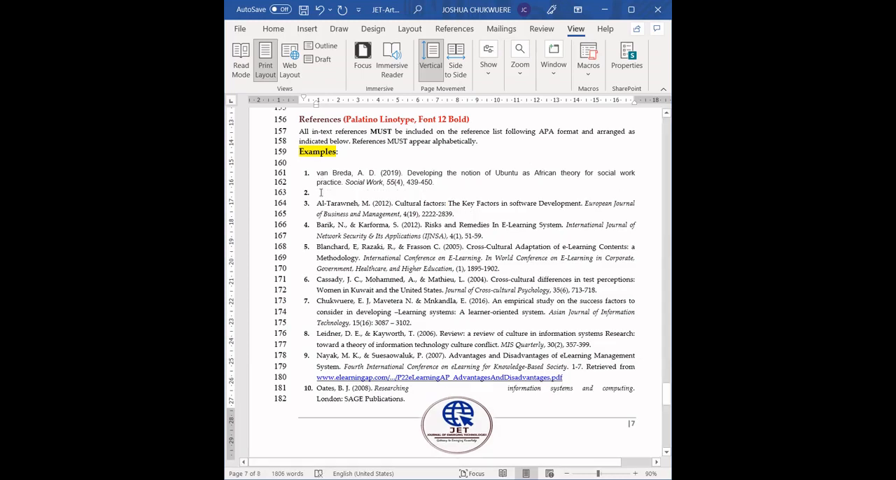
- Try pasting the copied reference into the empty second item with Merge Formatting, and undo that paste
{"action": "right_click", "coordinate": [319, 207]}
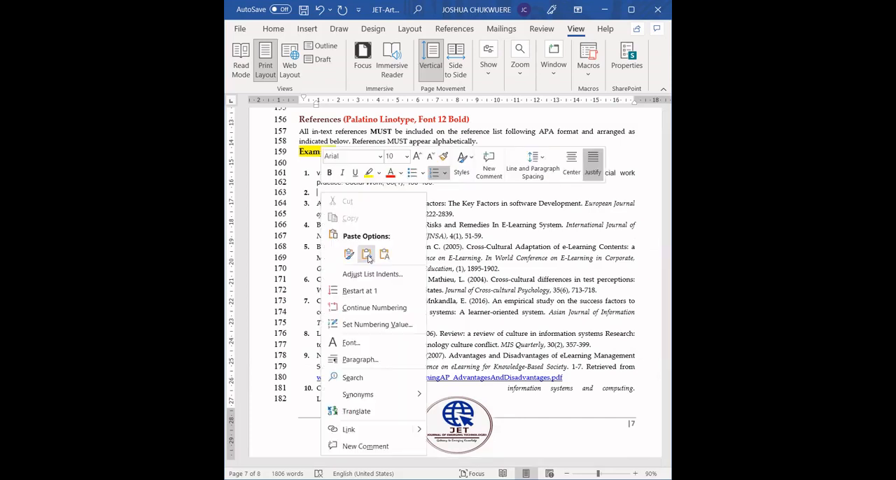
{"action": "left_click", "coordinate": [367, 254]}
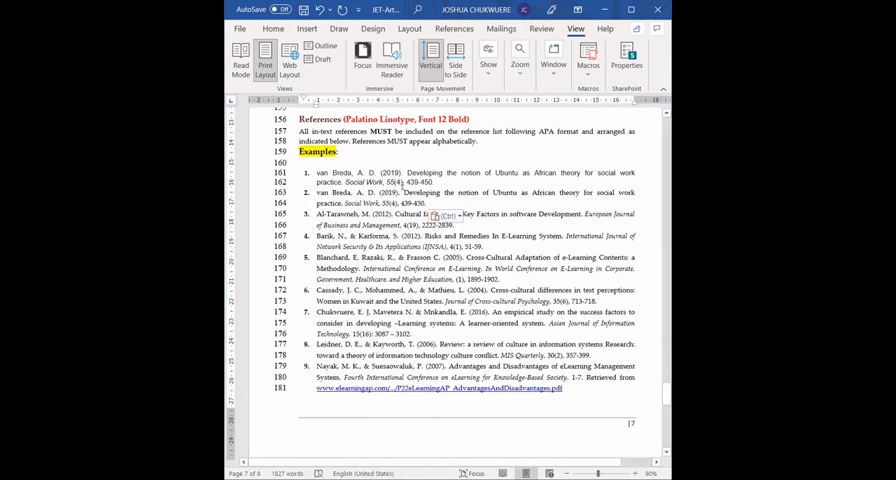
{"action": "left_click", "coordinate": [273, 28]}
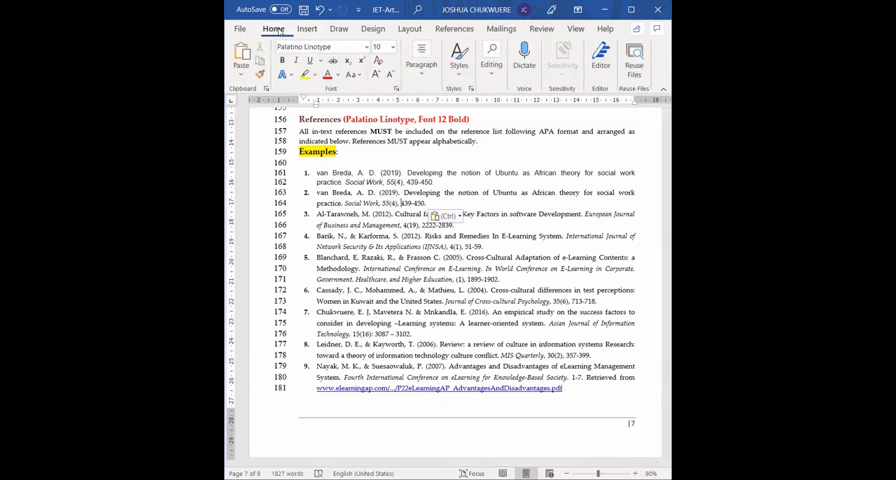
{"action": "left_click", "coordinate": [364, 202]}
{"action": "key", "text": "ctrl+z"}
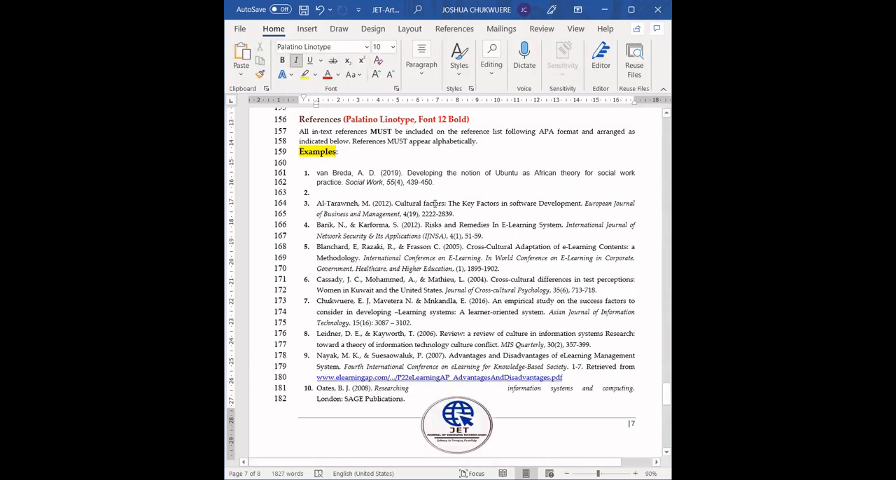
- Paste the copied reference into the empty second list item using Merge Formatting to match the document's font
{"action": "right_click", "coordinate": [327, 194]}
{"action": "left_click", "coordinate": [357, 257]}
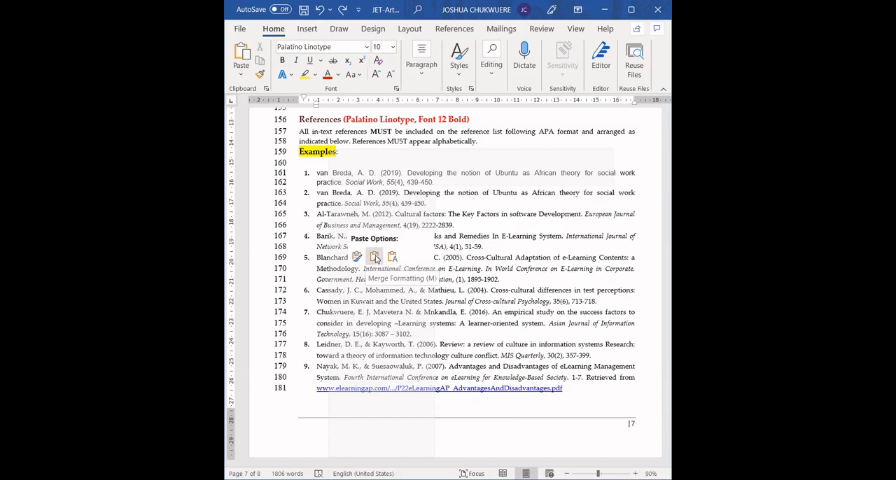
{"action": "left_click", "coordinate": [374, 257]}
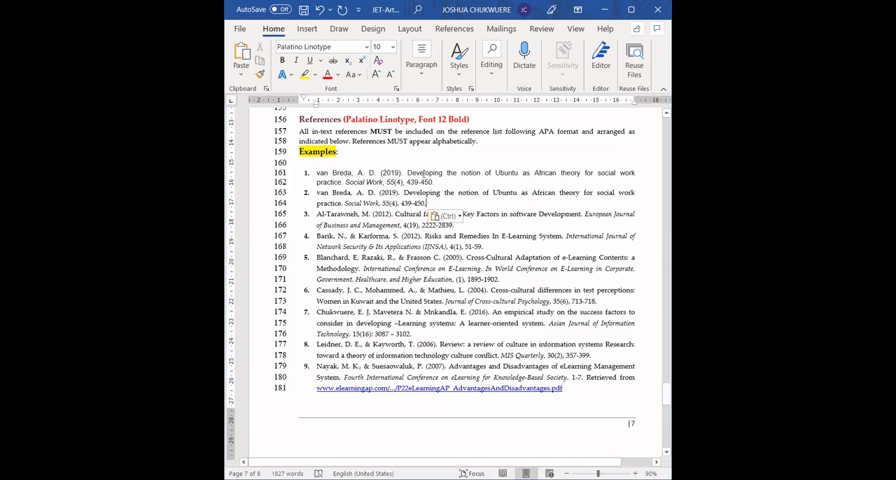
- Set the first reference's font to Palatino Linotype and add an empty third item after the second reference
{"action": "left_click", "coordinate": [423, 180]}
{"action": "double_click", "coordinate": [423, 181]}
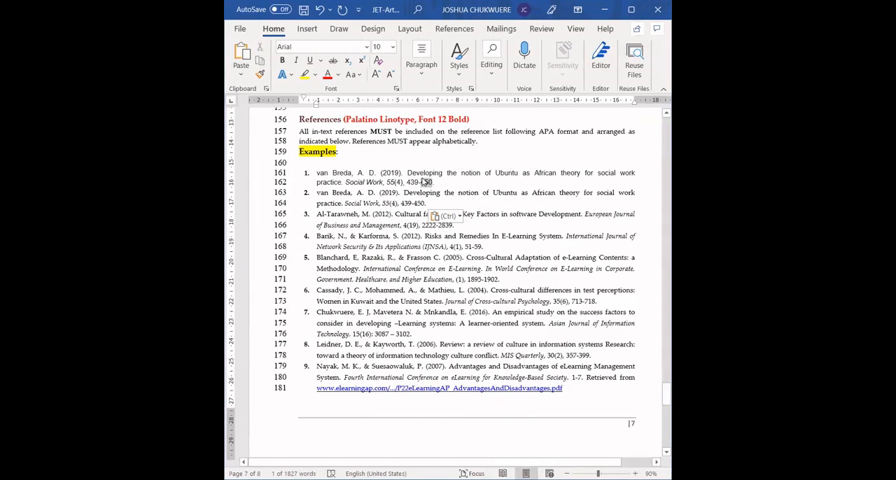
{"action": "left_click", "coordinate": [383, 181]}
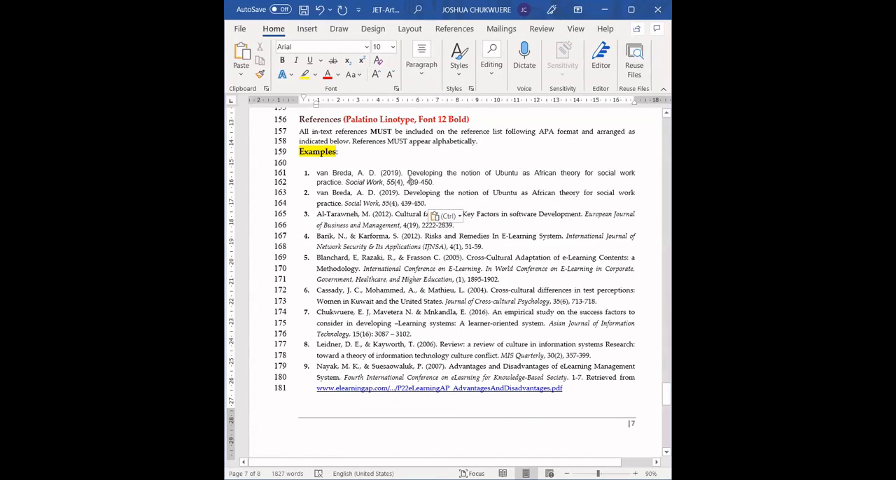
{"action": "triple_click", "coordinate": [383, 172]}
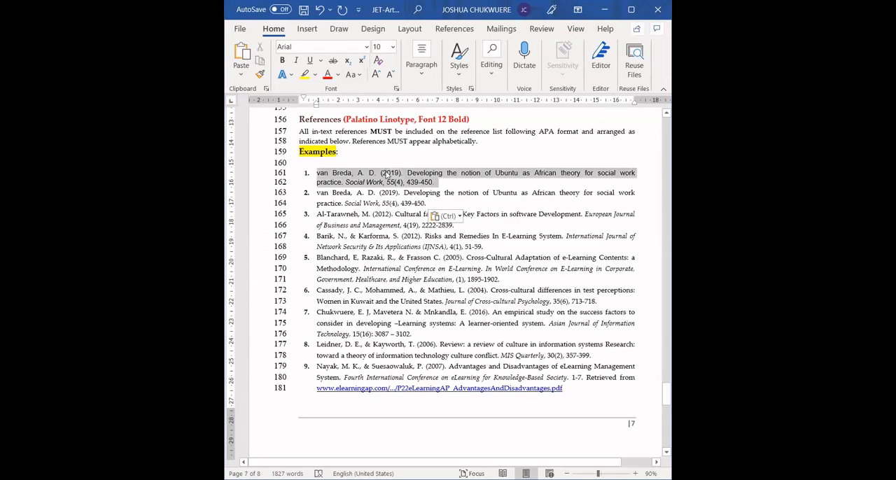
{"action": "left_click", "coordinate": [361, 46]}
{"action": "left_click", "coordinate": [350, 144]}
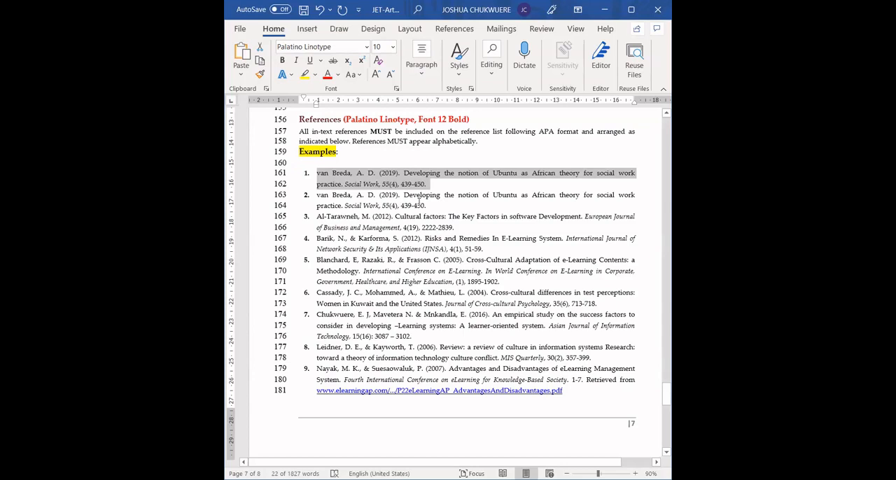
{"action": "left_click", "coordinate": [429, 205]}
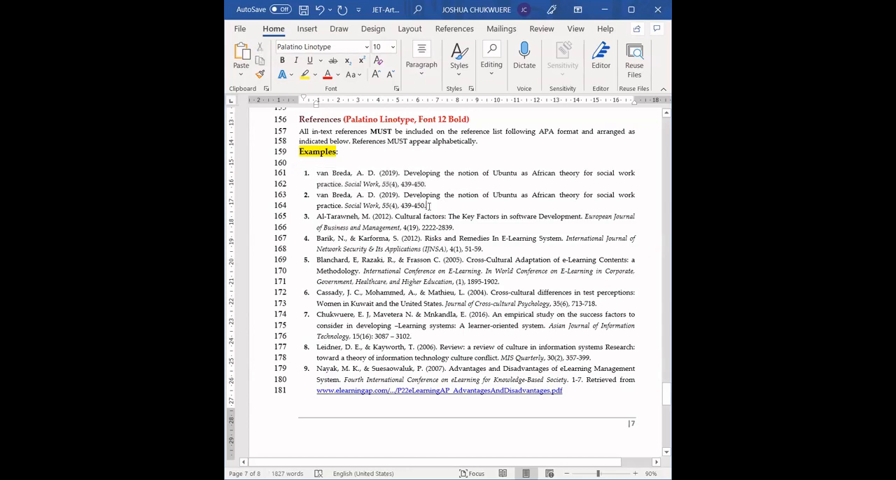
{"action": "key", "text": "Return"}
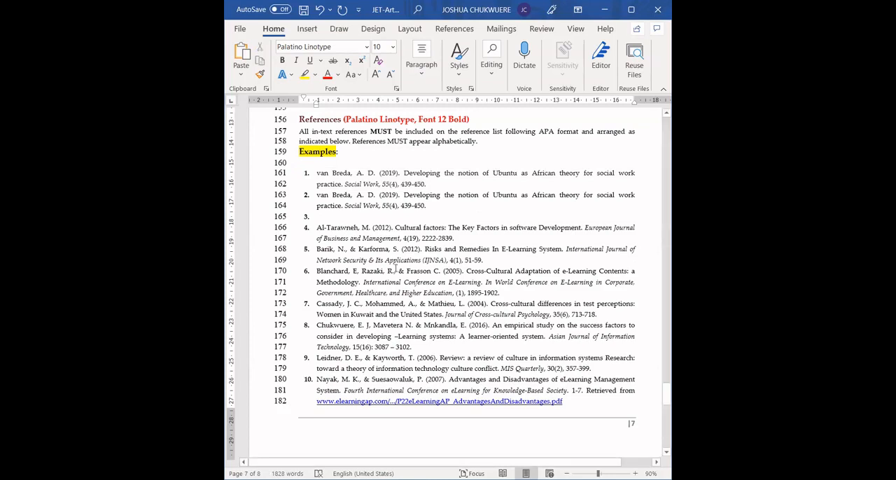
- Review the template's existing example references from the fourth item through to the end of the list
{"action": "left_click_drag", "start_coordinate": [317, 227], "coordinate": [433, 344]}
{"action": "key", "text": "shift+Down"}
{"action": "key", "text": "shift+Down"}
{"action": "key", "text": "shift+Down"}
{"action": "key", "text": "shift+Down"}
{"action": "key", "text": "shift+Down"}
{"action": "key", "text": "shift+Down"}
{"action": "key", "text": "shift+Down"}
{"action": "key", "text": "shift+Down"}
{"action": "key", "text": "shift+Down"}
{"action": "key", "text": "shift+Down"}
{"action": "key", "text": "shift+Down"}
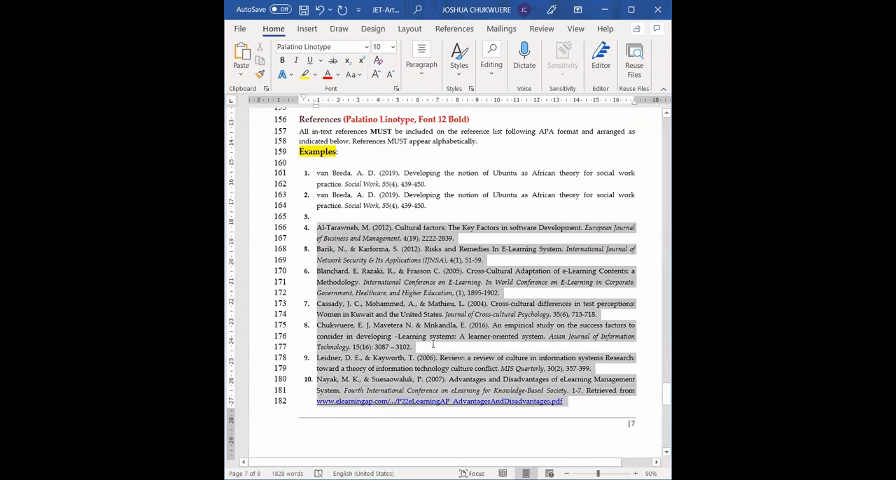
{"action": "scroll", "coordinate": [433, 344], "scroll_direction": "down", "scroll_amount": 1}
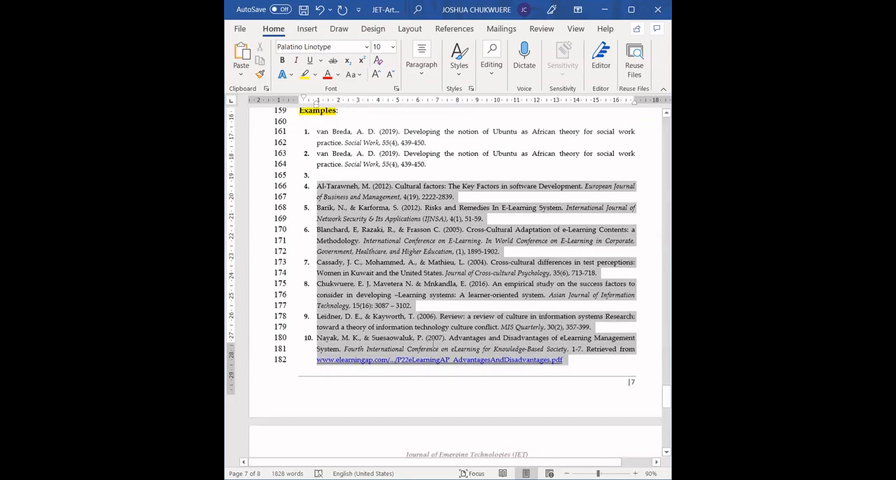
{"action": "scroll", "coordinate": [433, 344], "scroll_direction": "down", "scroll_amount": 3}
{"action": "key", "text": "shift+Up"}
{"action": "key", "text": "shift+Up"}
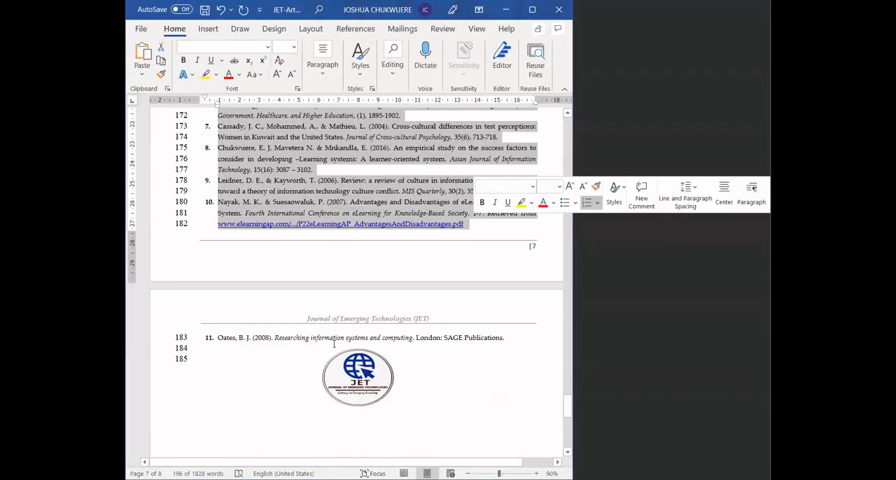
{"action": "key", "text": "Up"}
{"action": "key", "text": "Up"}
{"action": "key", "text": "Up"}
{"action": "key", "text": "Up"}
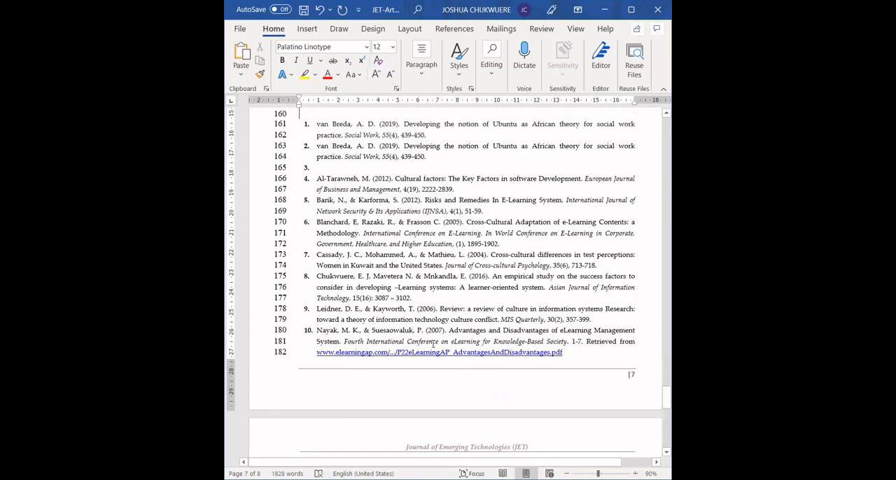
- Highlight the whole fourth reference, "Cultural factors: The Key Factors in software Development", in yellow
{"action": "left_click", "coordinate": [363, 154]}
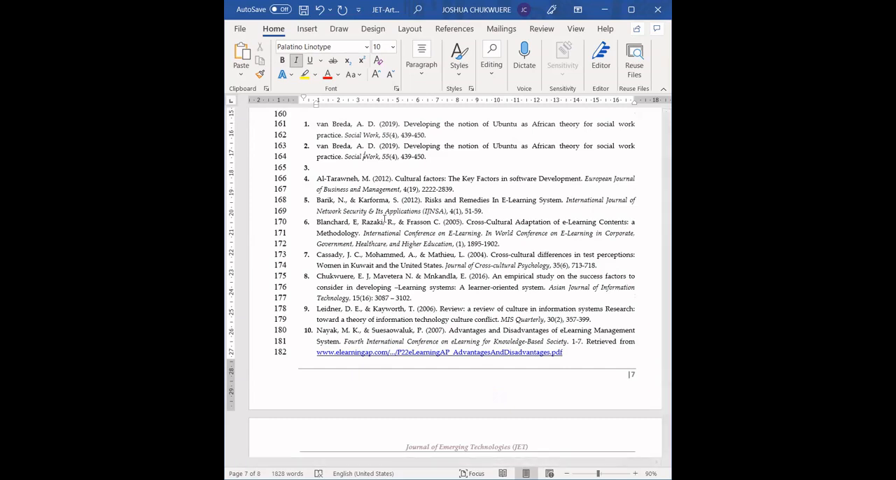
{"action": "triple_click", "coordinate": [341, 179]}
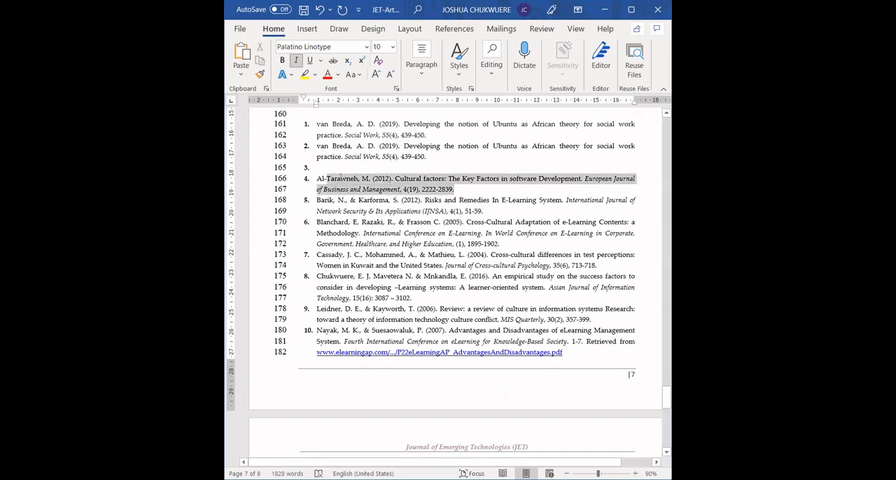
{"action": "left_click", "coordinate": [303, 76]}
{"action": "left_click", "coordinate": [375, 204]}
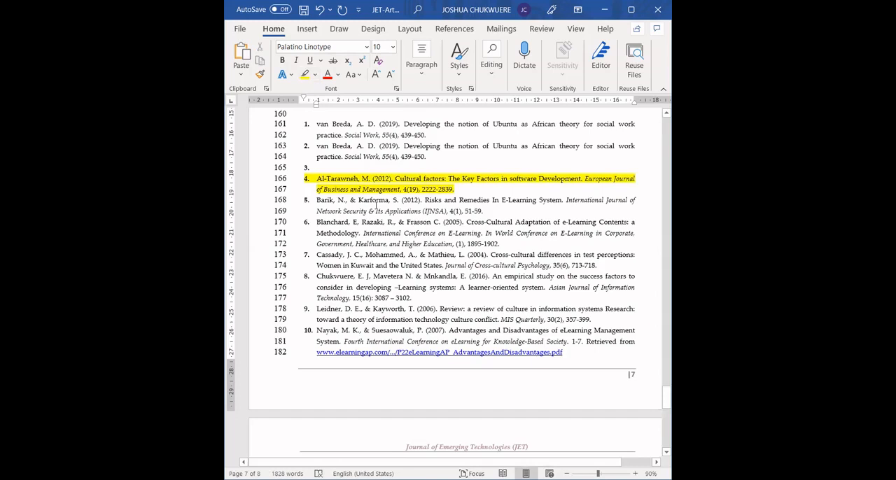
{"action": "left_click", "coordinate": [321, 178]}
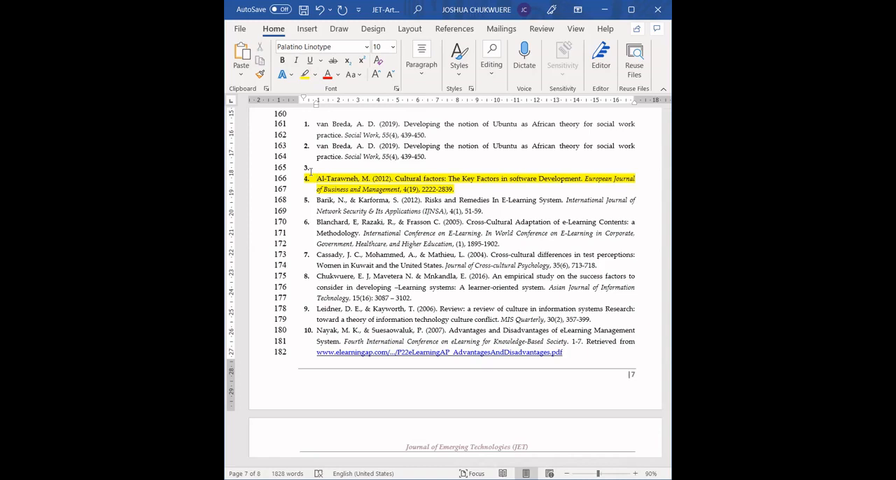
{"action": "left_click", "coordinate": [334, 167]}
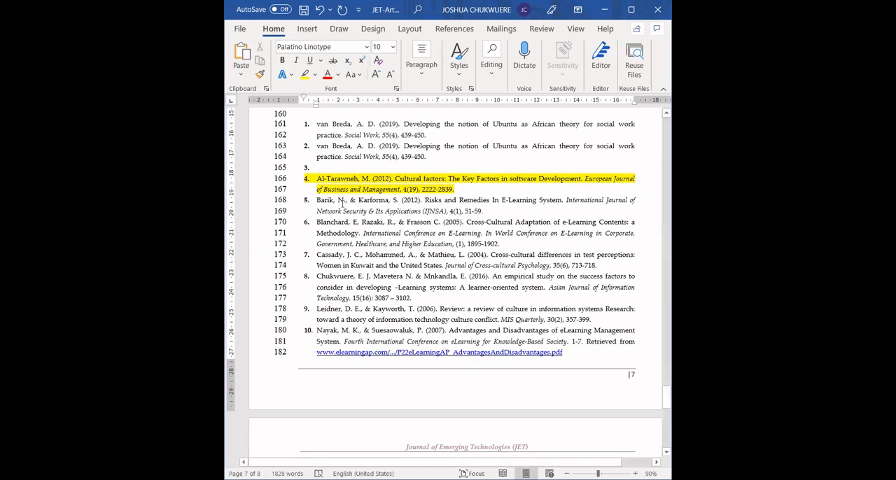
- Examine the fifth reference's article title and italic journal name, and compare with the second and seventh references
{"action": "triple_click", "coordinate": [343, 203]}
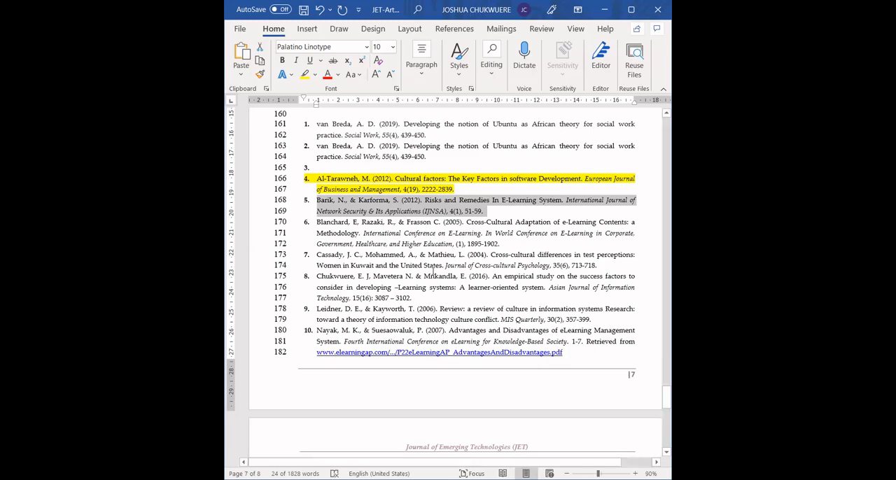
{"action": "left_click", "coordinate": [425, 201]}
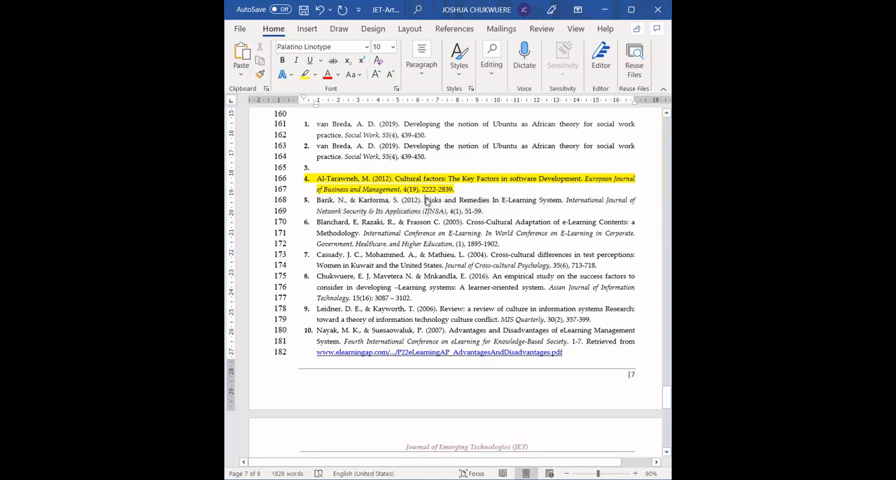
{"action": "left_click_drag", "start_coordinate": [425, 200], "coordinate": [563, 201]}
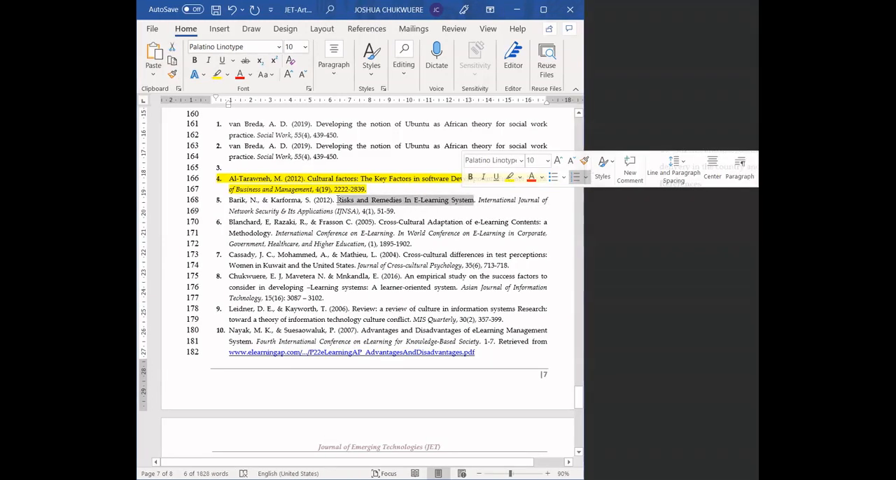
{"action": "left_click", "coordinate": [337, 200]}
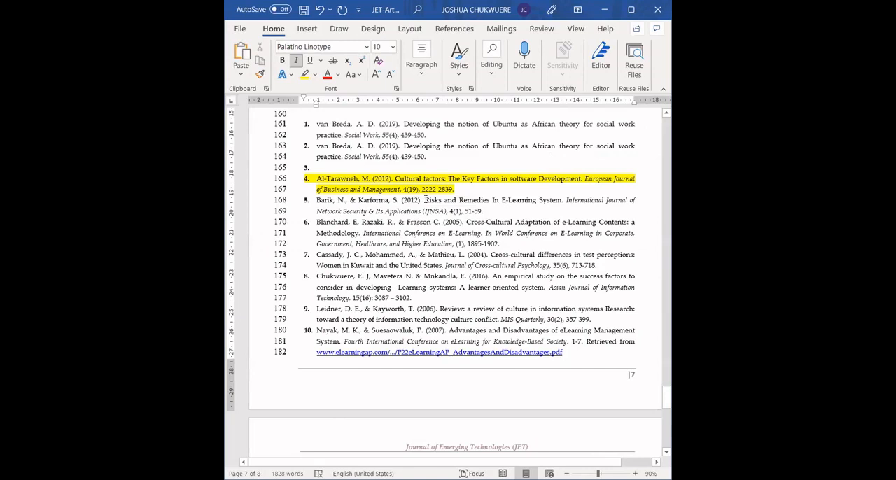
{"action": "left_click_drag", "start_coordinate": [566, 201], "coordinate": [442, 210]}
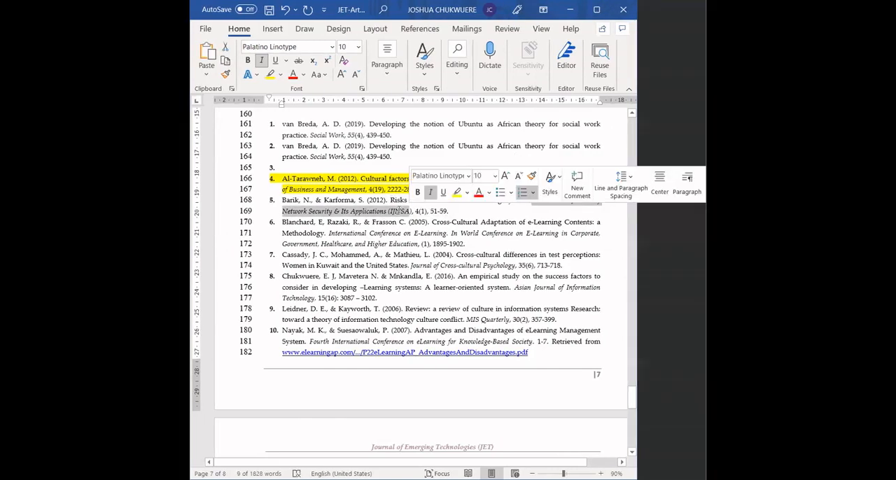
{"action": "left_click", "coordinate": [401, 210]}
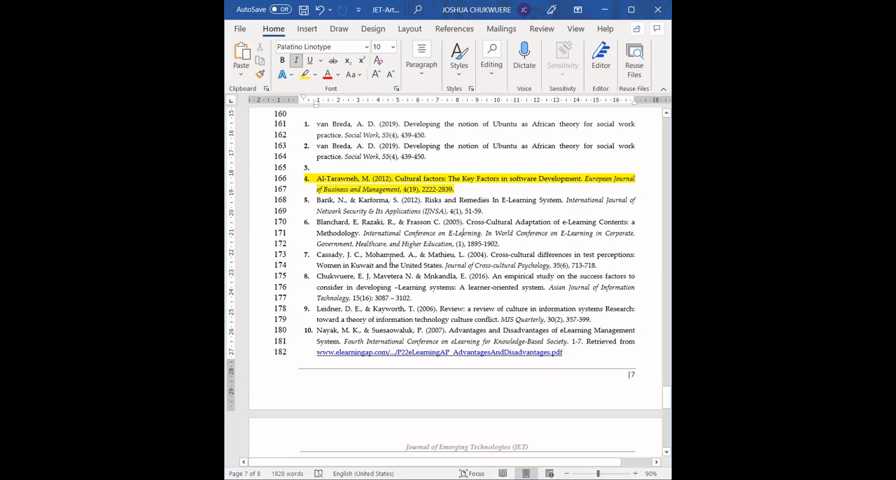
{"action": "left_click", "coordinate": [341, 146]}
{"action": "triple_click", "coordinate": [329, 254]}
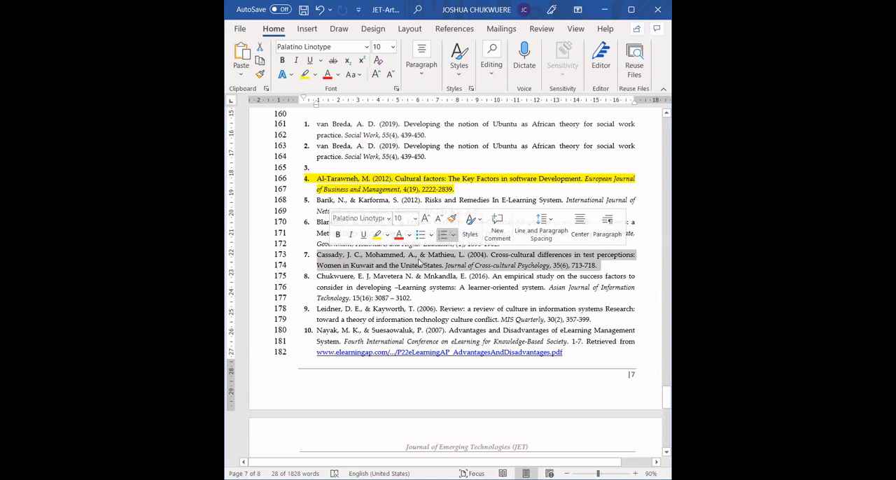
{"action": "left_click", "coordinate": [420, 261]}
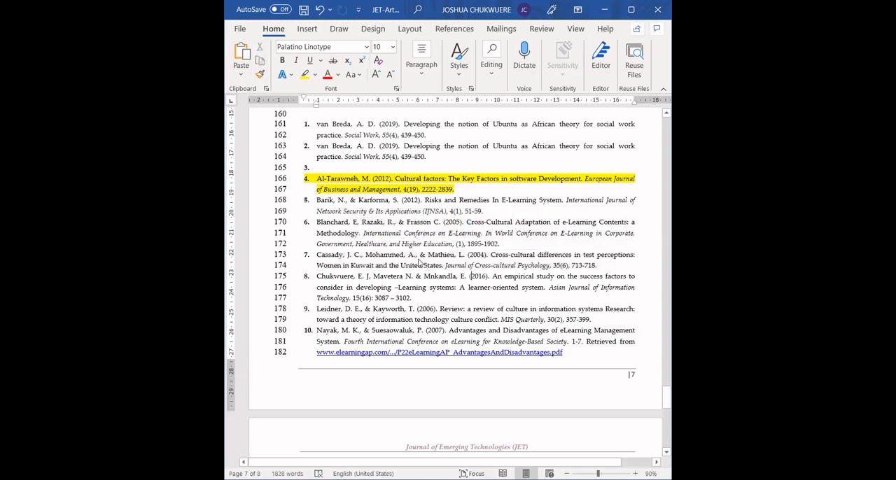